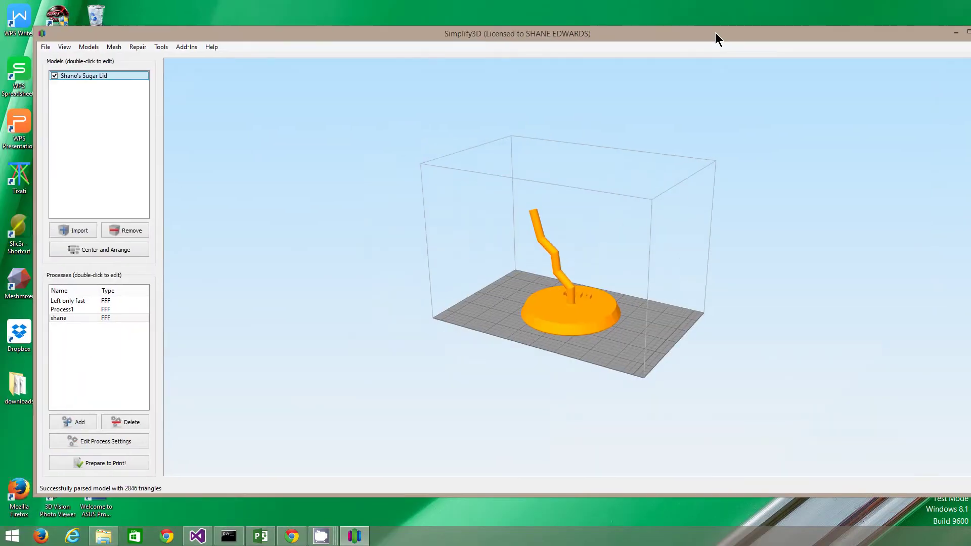
# Step: Maximize the window and remove the sugar lid model from the build plate
pyautogui.doubleClick(715, 35)
pyautogui.scroll(5, 576, 327)
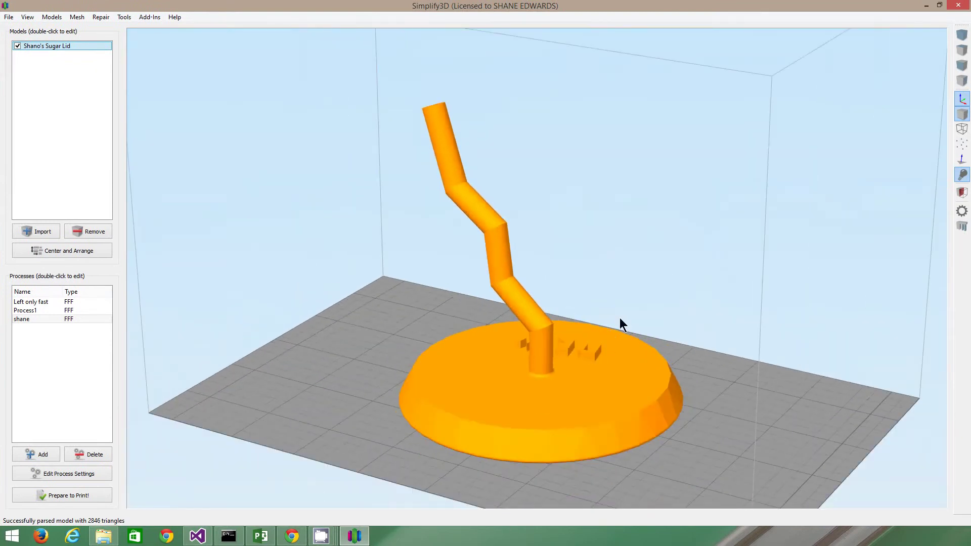
pyautogui.moveTo(621, 305); pyautogui.dragTo(500, 327)
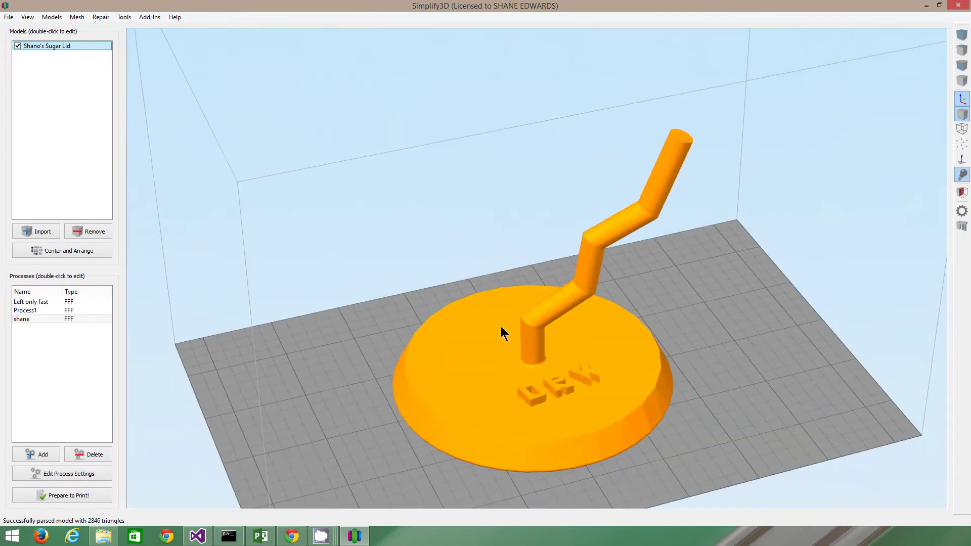
pyautogui.moveTo(700, 327); pyautogui.dragTo(683, 377)
pyautogui.scroll(-5, 653, 344)
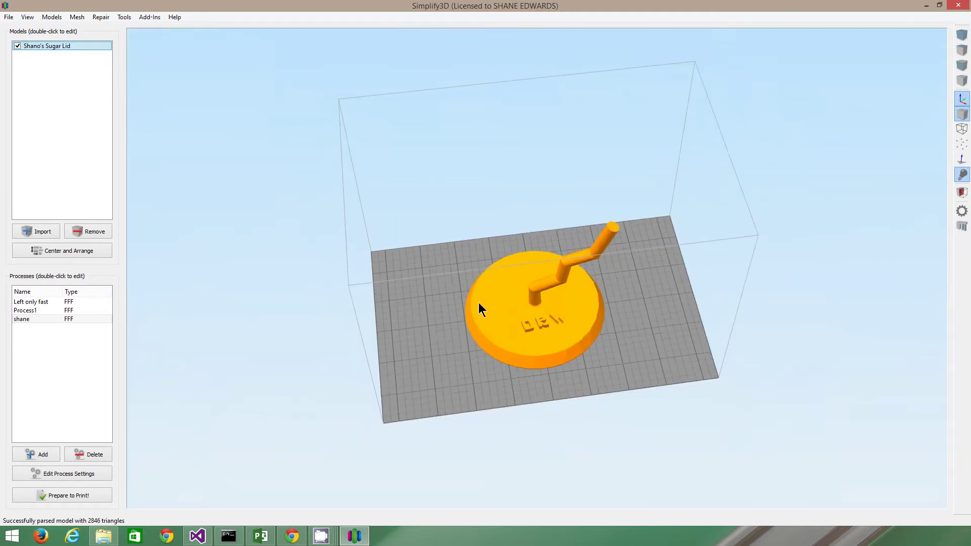
pyautogui.click(104, 233)
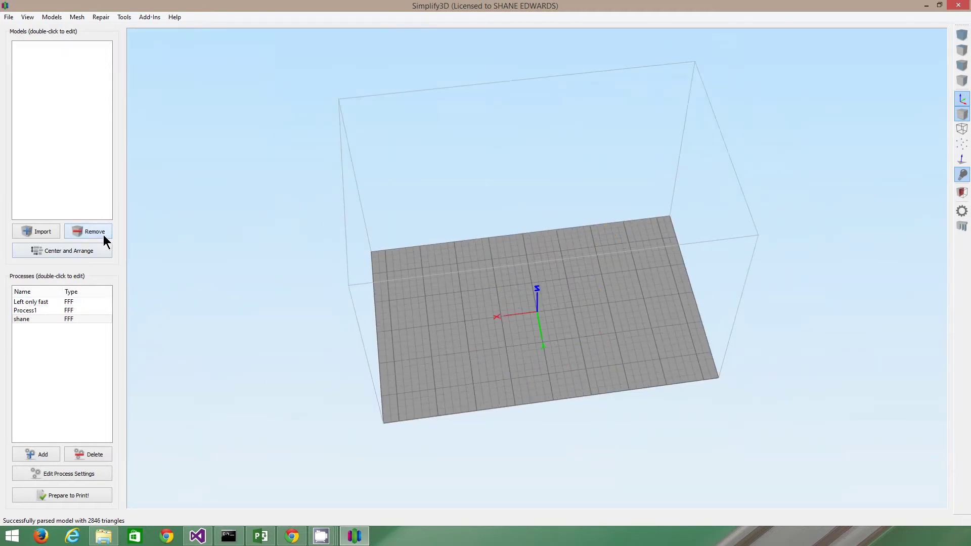
# Step: Import the model keyringthing.stl from the Desktop folder
pyautogui.click(8, 17)
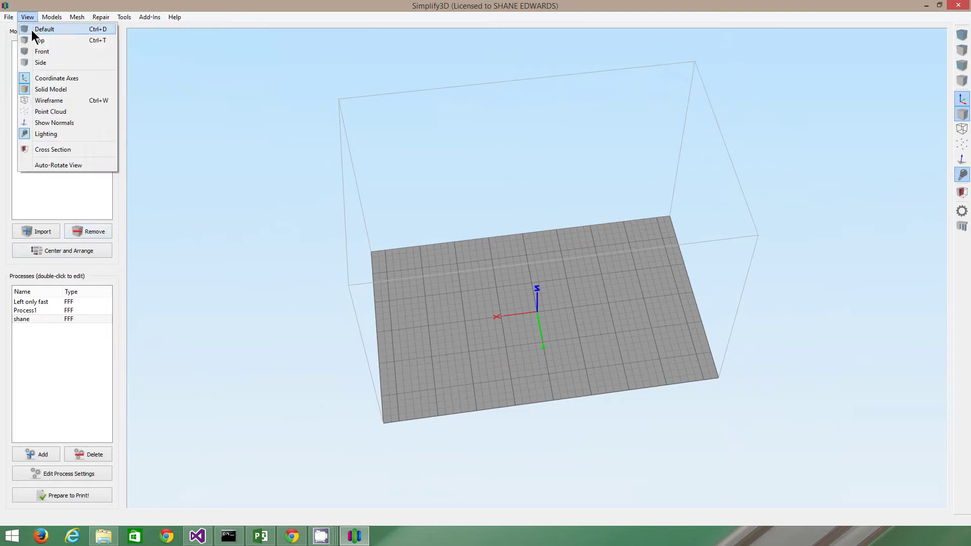
pyautogui.click(77, 191)
pyautogui.click(40, 233)
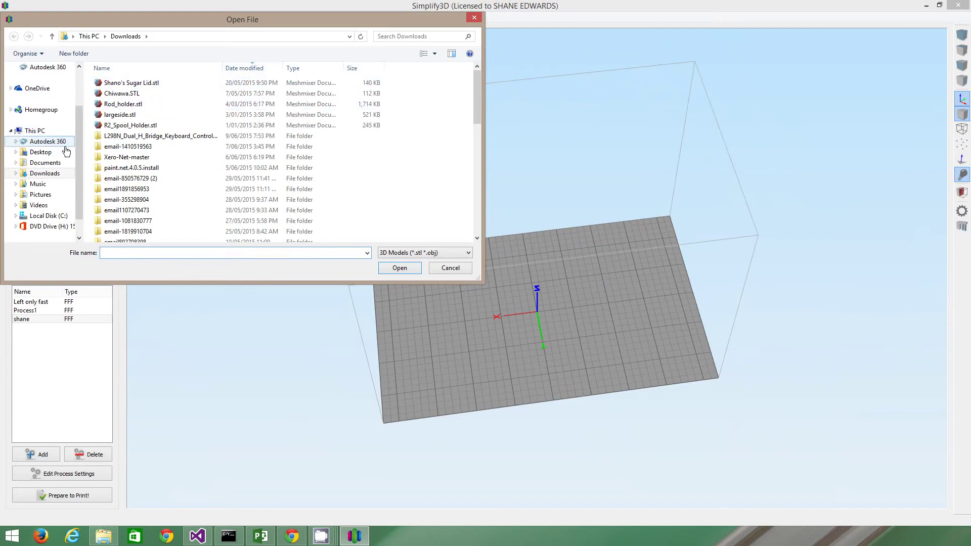
pyautogui.click(51, 154)
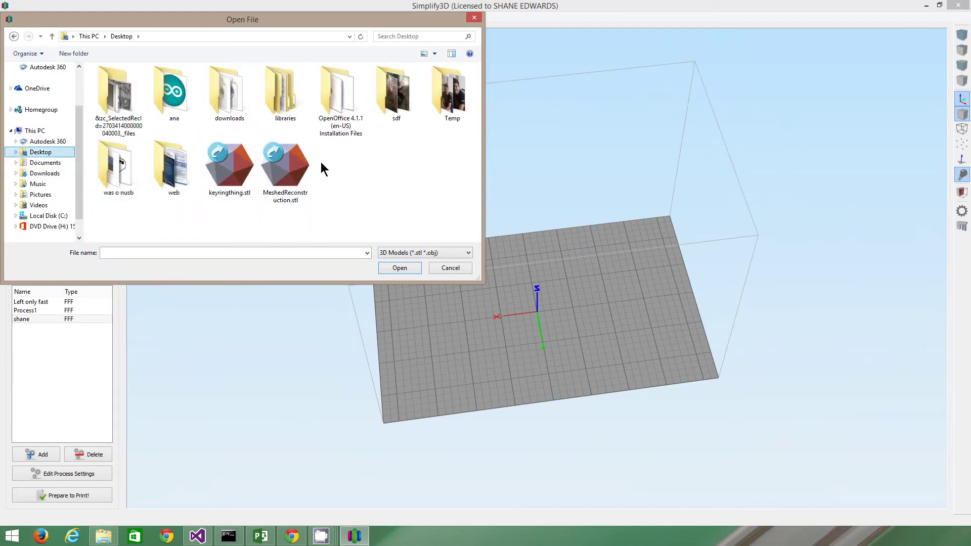
pyautogui.click(232, 181)
pyautogui.click(400, 268)
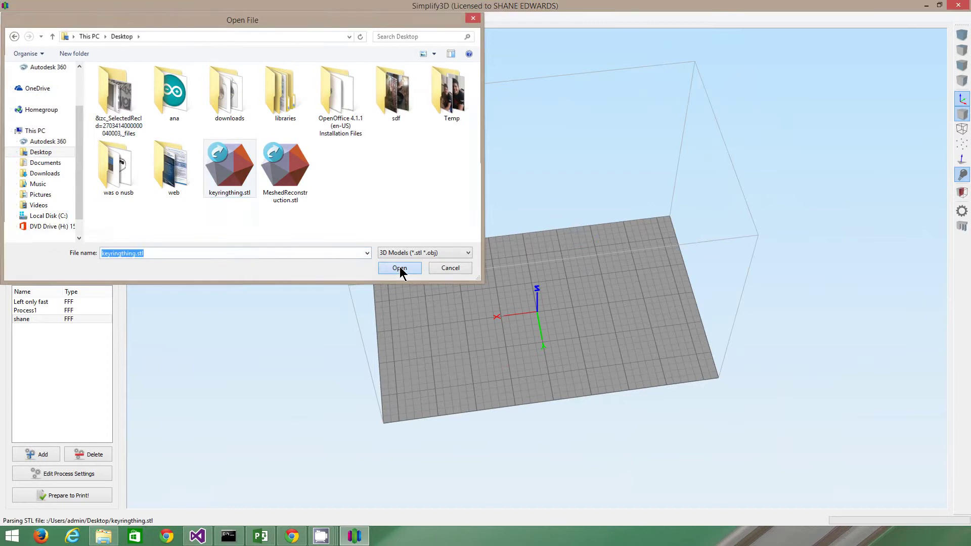
# Step: Examine the key ring model's lettering, cut-outs and hole from several angles on the build plate
pyautogui.scroll(3, 552, 326)
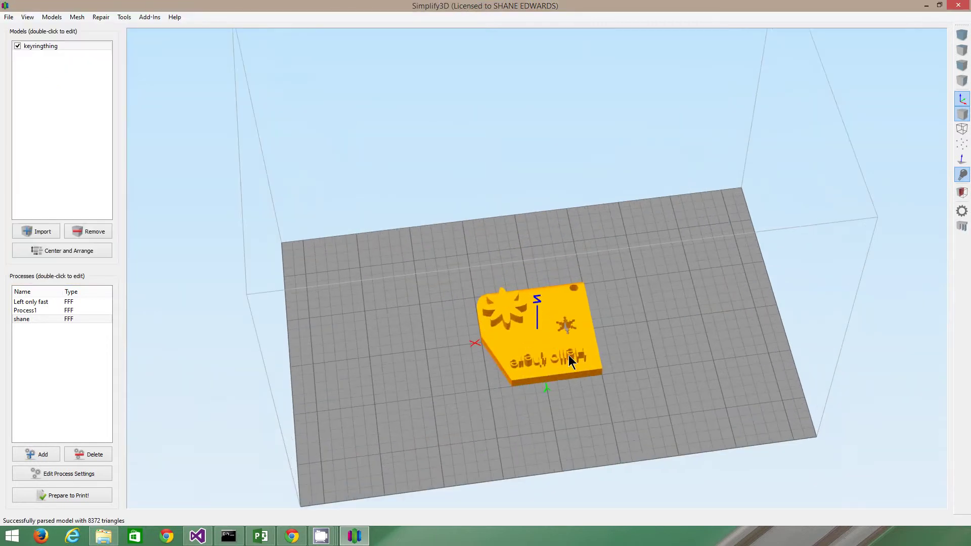
pyautogui.moveTo(491, 360); pyautogui.dragTo(787, 351)
pyautogui.scroll(5, 563, 338)
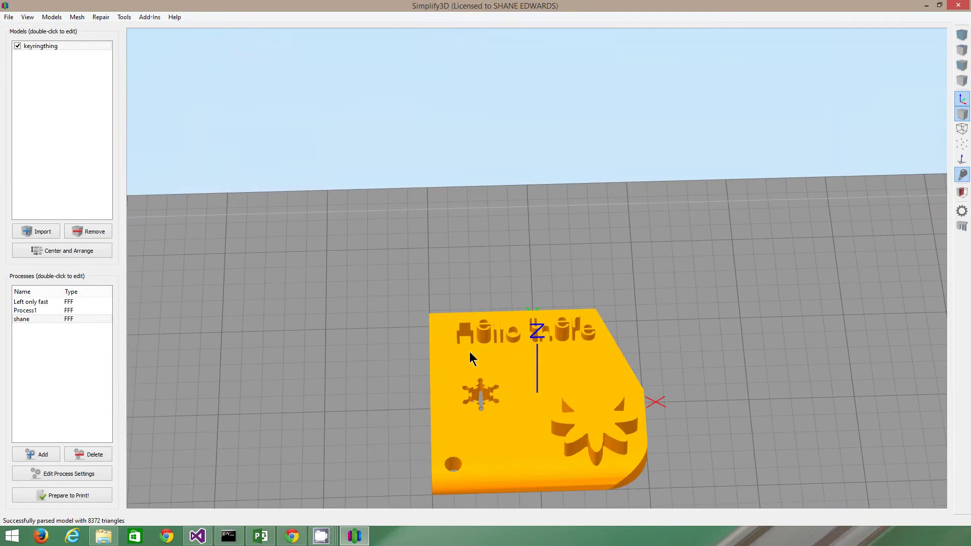
pyautogui.moveTo(469, 357); pyautogui.dragTo(482, 445)
pyautogui.moveTo(487, 407); pyautogui.dragTo(560, 400)
pyautogui.moveTo(521, 304); pyautogui.dragTo(537, 394)
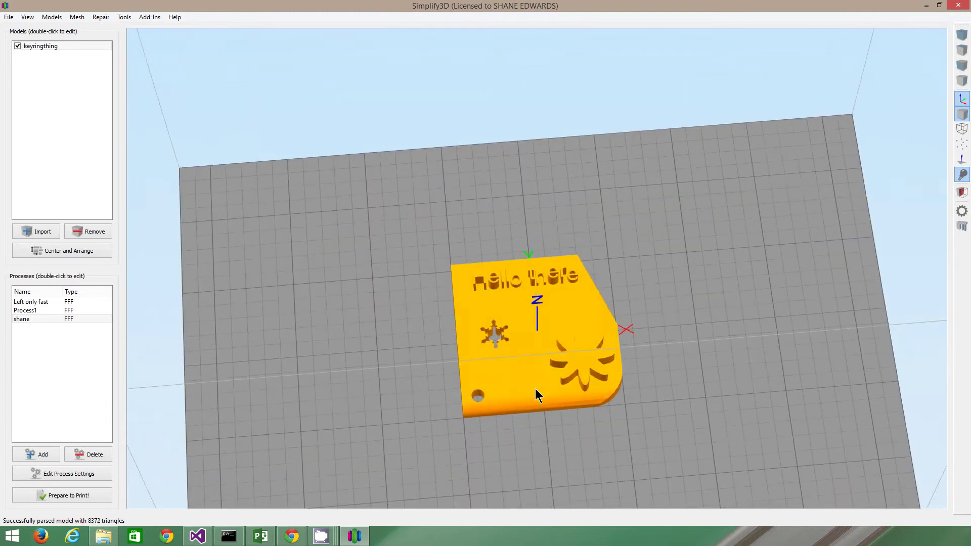
pyautogui.scroll(-3, 460, 311)
pyautogui.scroll(2, 509, 282)
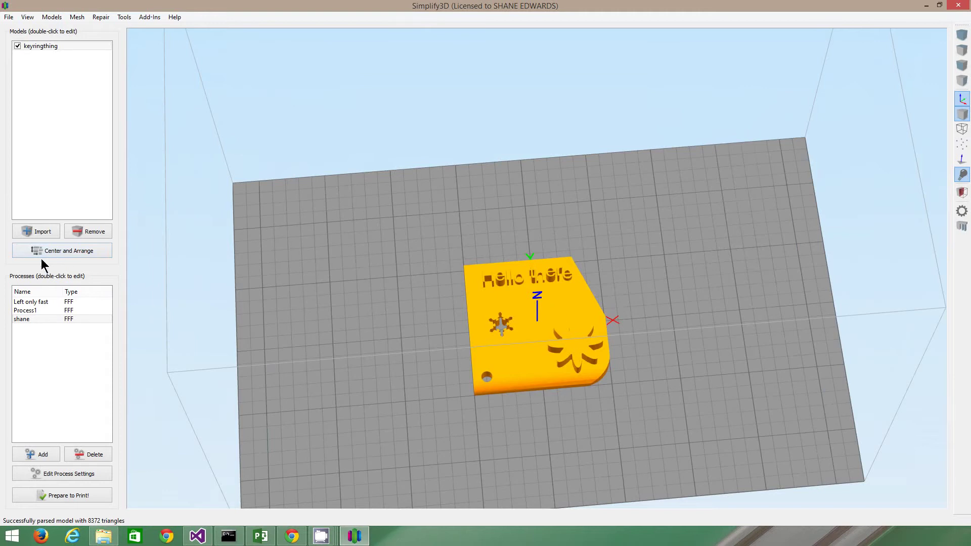
# Step: Import MeshedReconstruction.stl from the Desktop and accept automatic scaling to millimetre format
pyautogui.click(44, 232)
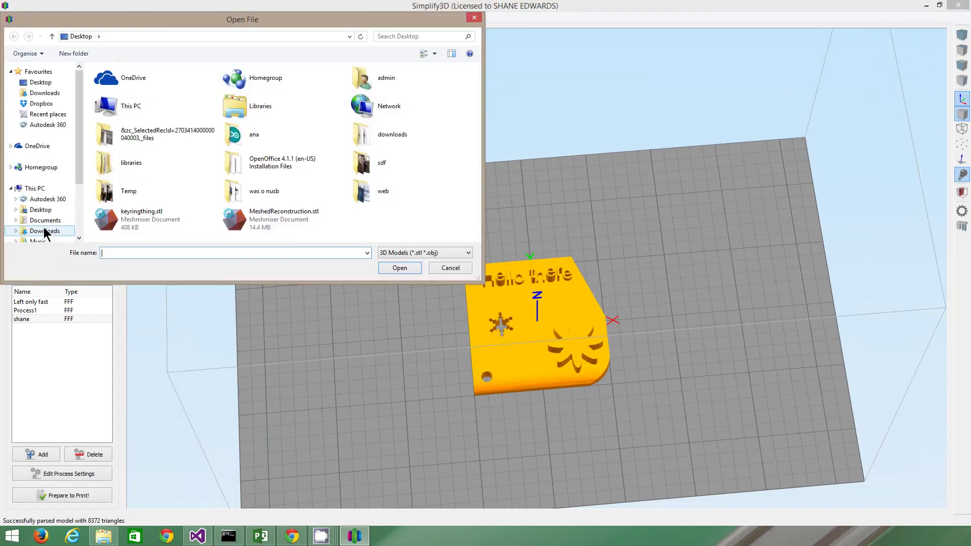
pyautogui.click(259, 230)
pyautogui.click(387, 265)
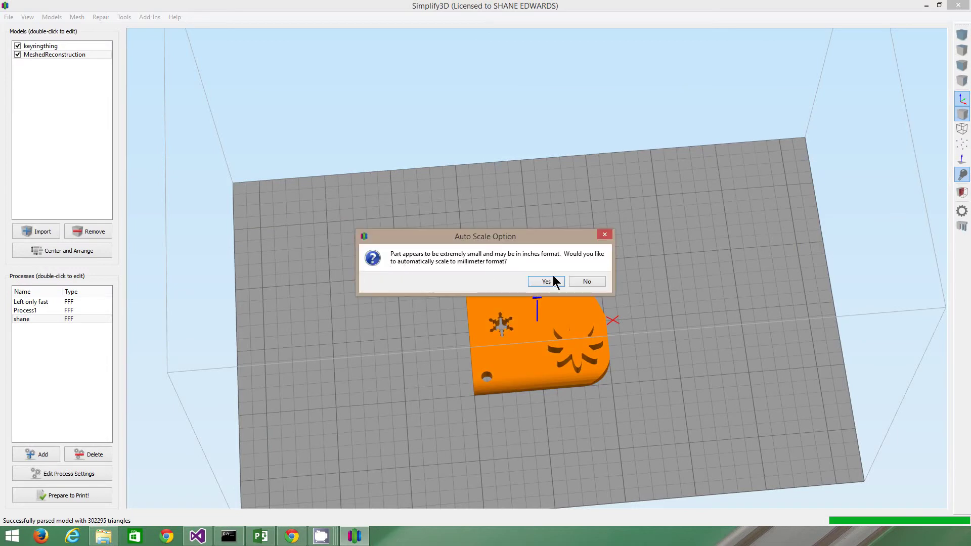
pyautogui.click(554, 281)
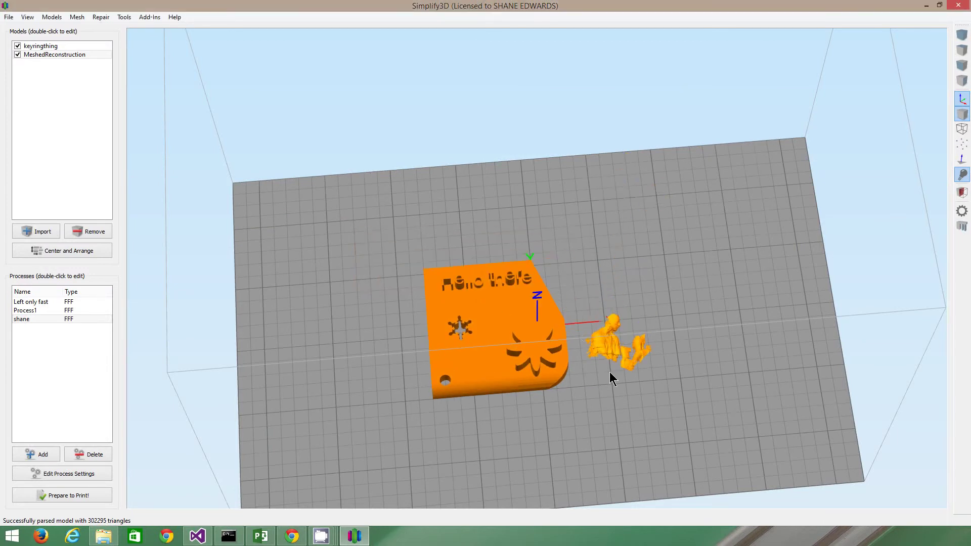
# Step: Remove the MeshedReconstruction model, leaving only the key ring on the build plate
pyautogui.moveTo(611, 378); pyautogui.dragTo(573, 430)
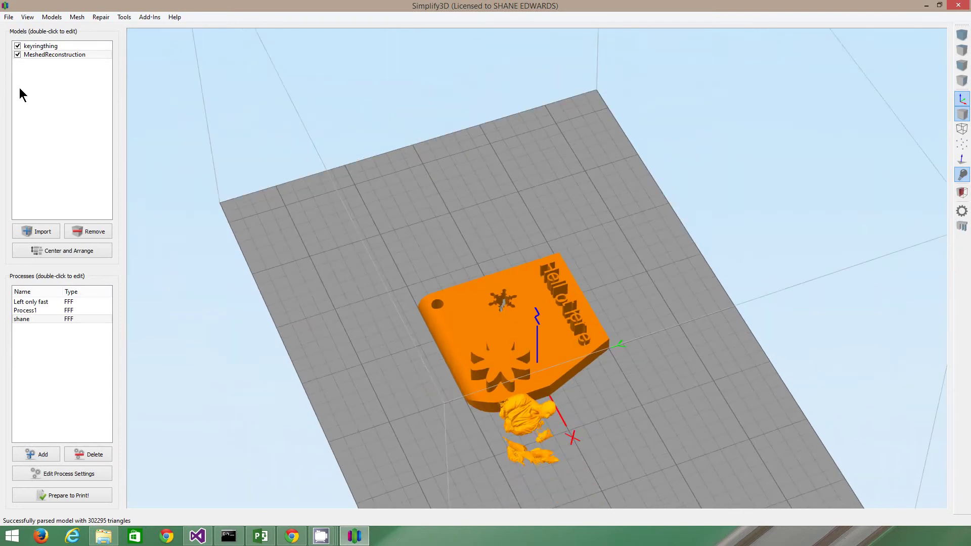
pyautogui.click(94, 230)
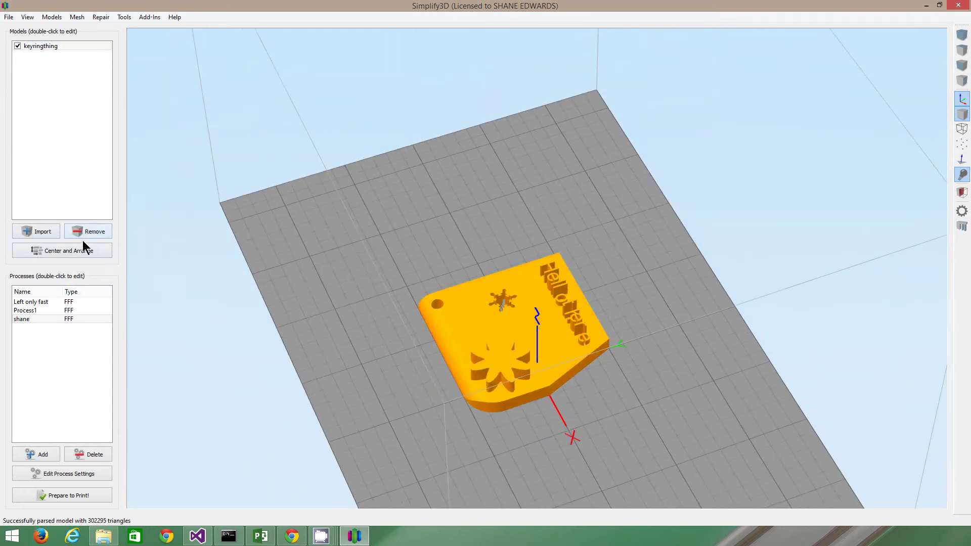
pyautogui.moveTo(511, 349); pyautogui.dragTo(601, 309)
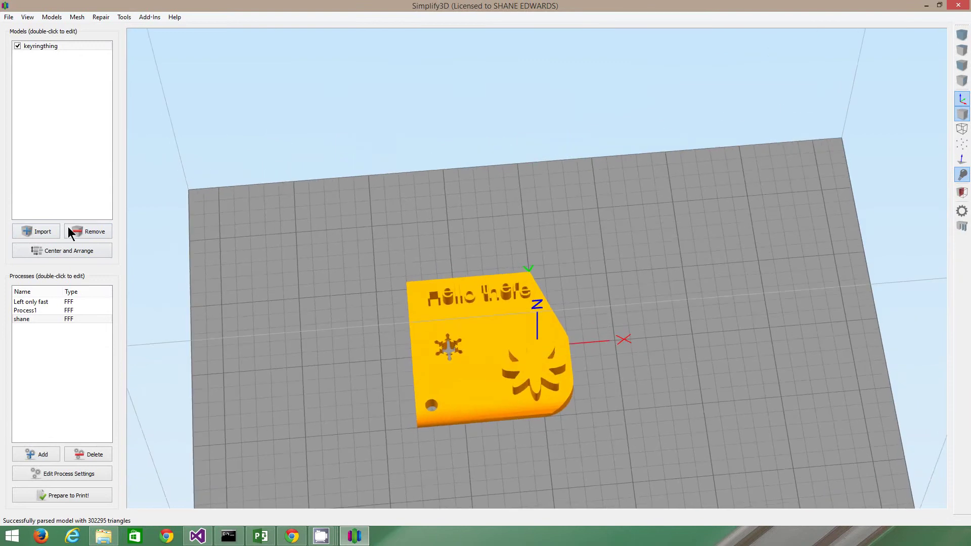
# Step: Import HIGH2.stl from the High Heel folder under the Custom Projects work folder in Dropbox
pyautogui.click(45, 233)
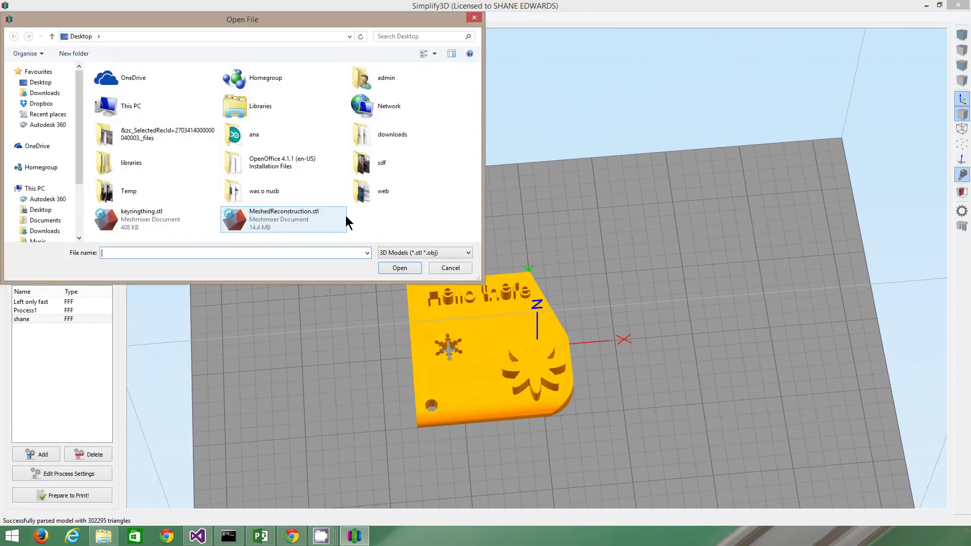
pyautogui.click(41, 104)
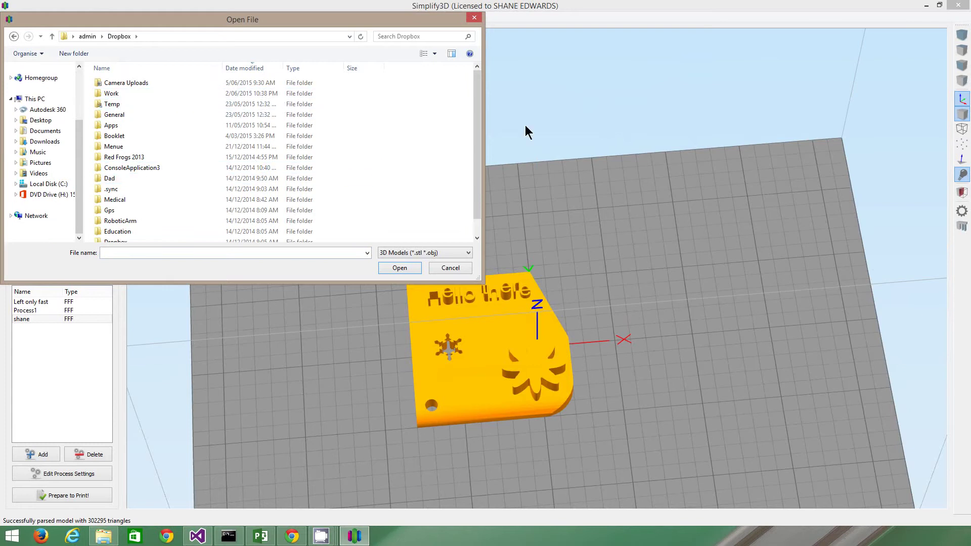
pyautogui.scroll(-1, 476, 161)
pyautogui.scroll(1, 470, 193)
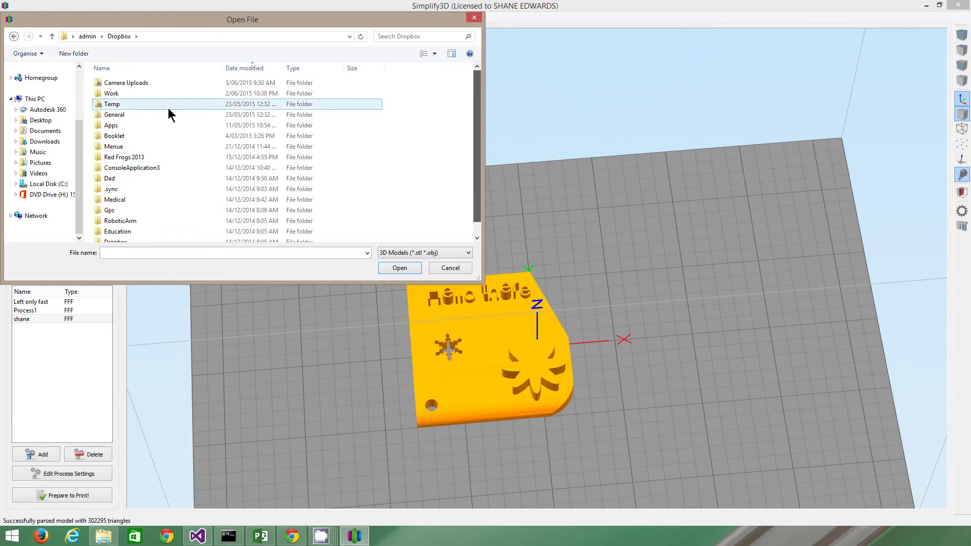
pyautogui.doubleClick(138, 95)
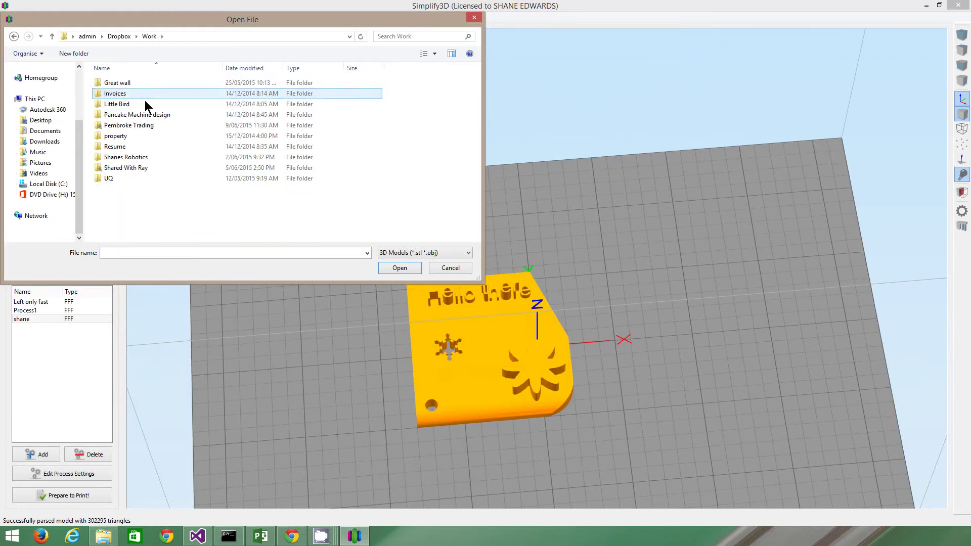
pyautogui.doubleClick(137, 158)
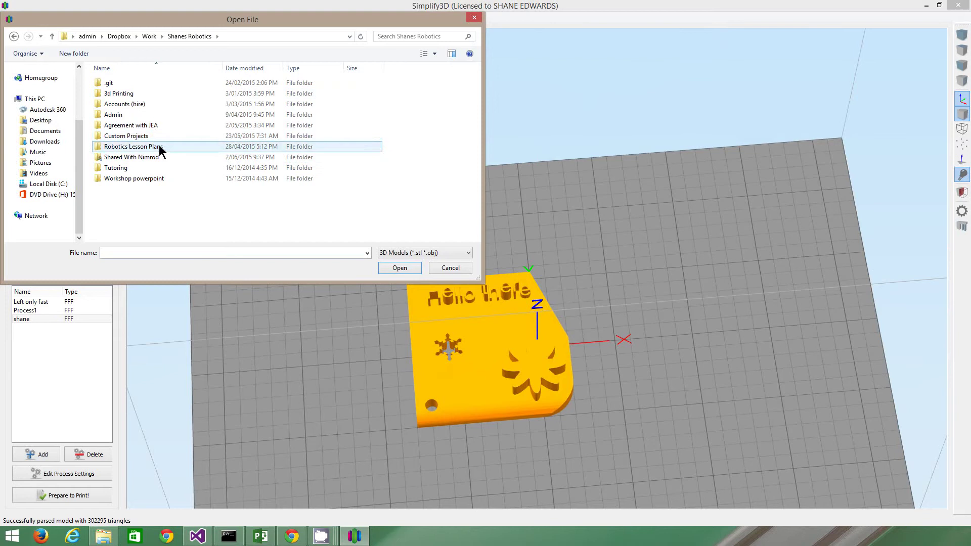
pyautogui.doubleClick(132, 137)
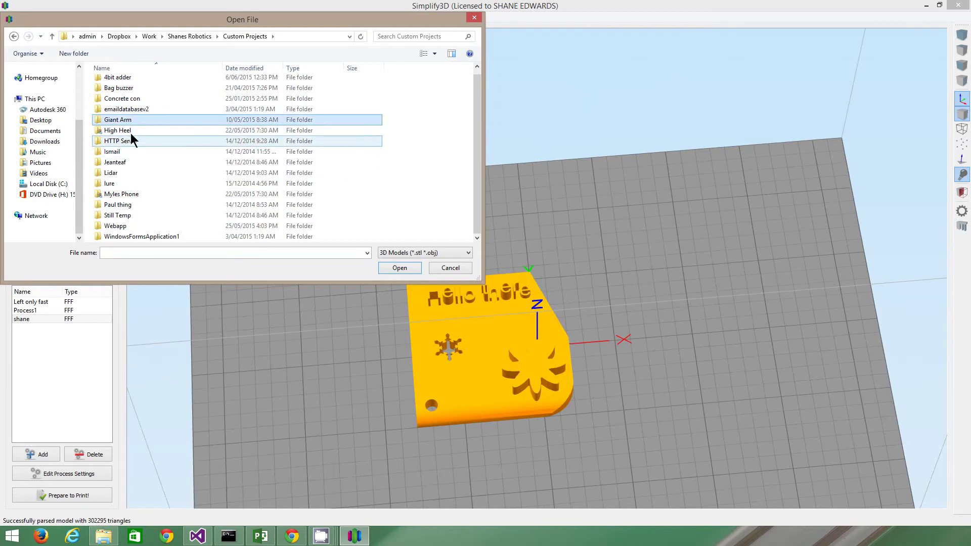
pyautogui.doubleClick(128, 130)
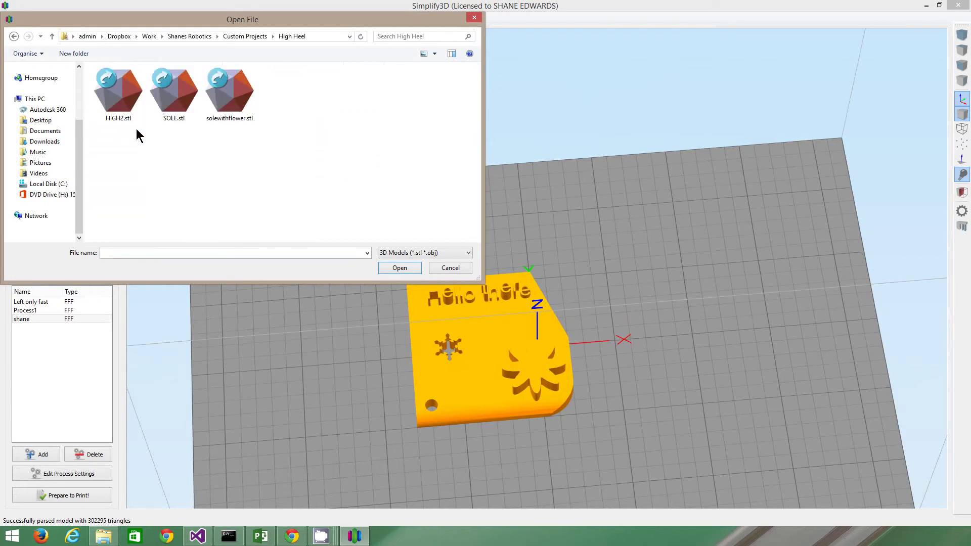
pyautogui.click(128, 100)
pyautogui.click(398, 269)
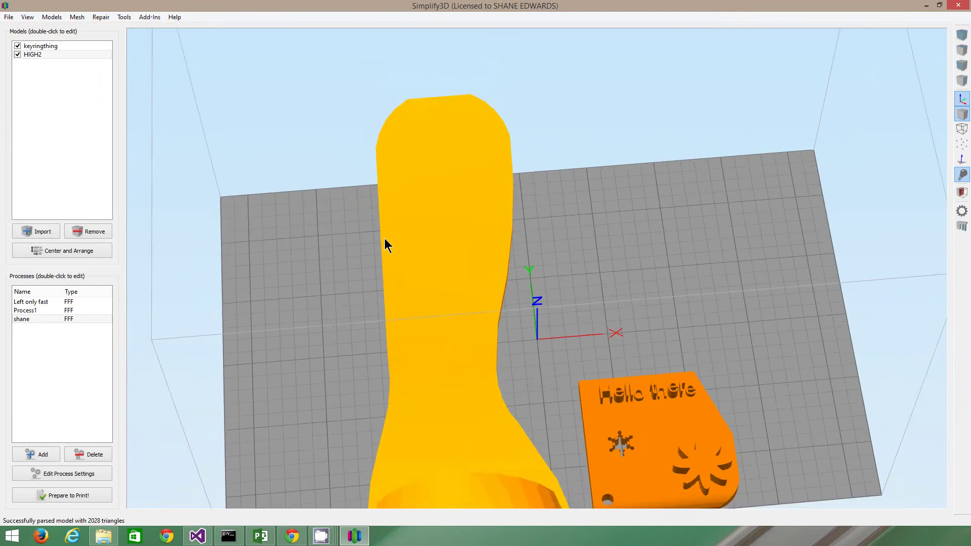
# Step: Remove the HIGH2 model and centre the key ring on the build plate
pyautogui.moveTo(411, 293); pyautogui.dragTo(506, 377)
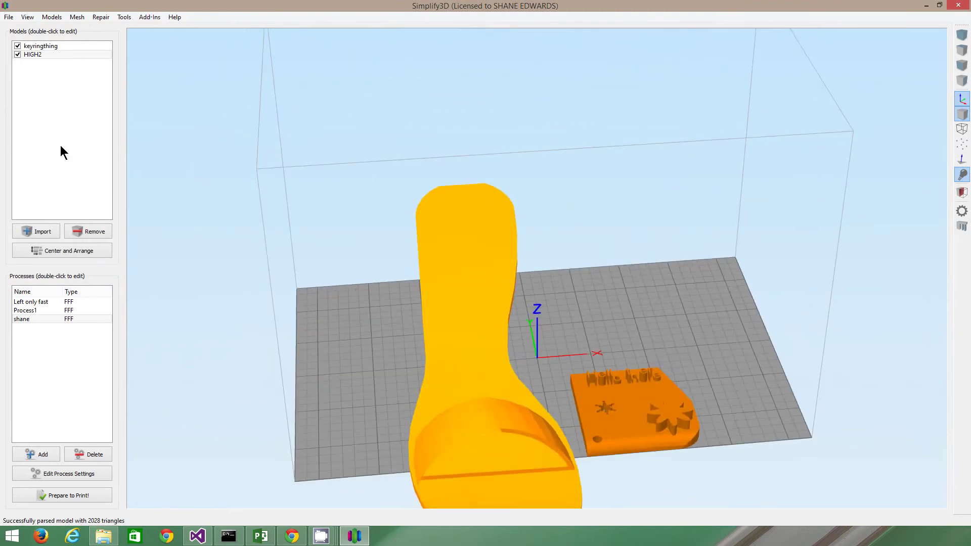
pyautogui.click(98, 232)
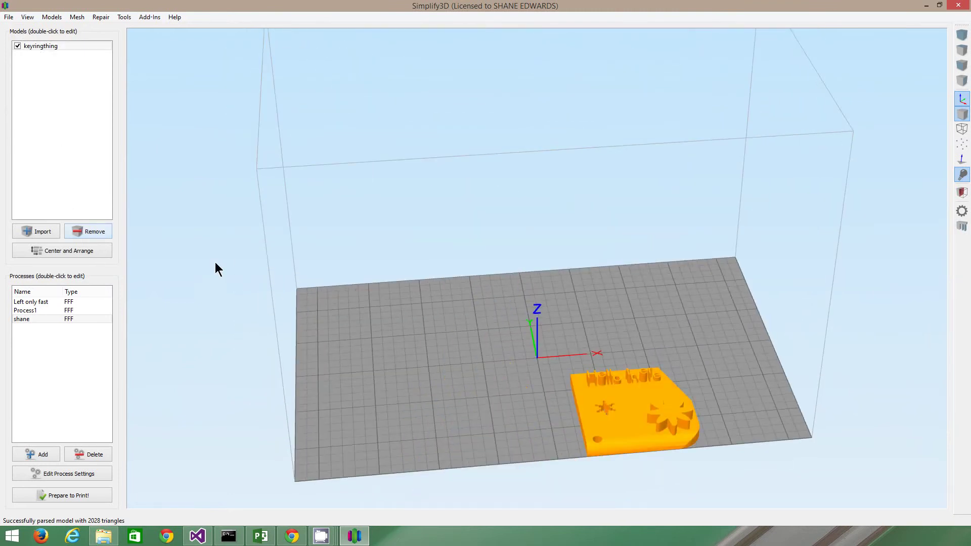
pyautogui.click(68, 252)
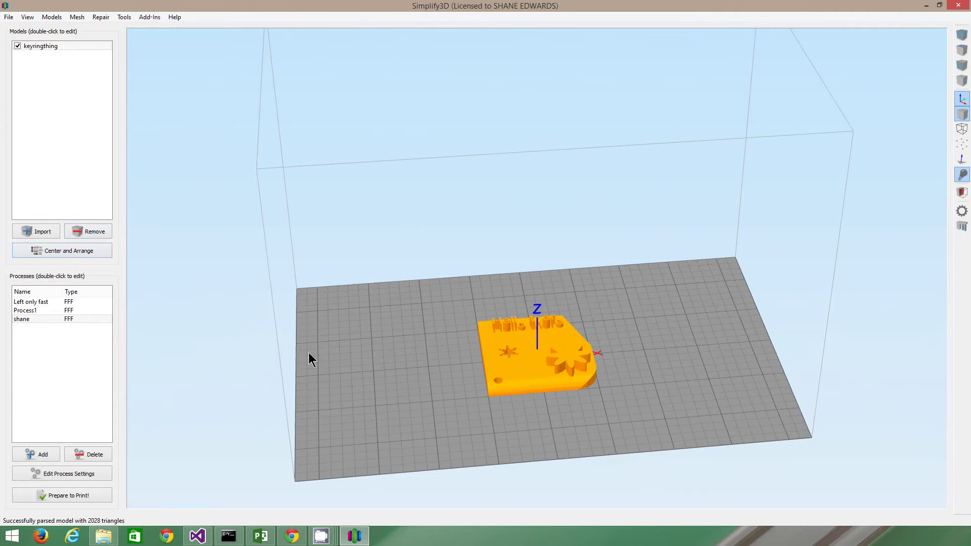
# Step: Open the selected FFF process for editing and review its extruder, layer, infill and support settings
pyautogui.click(75, 476)
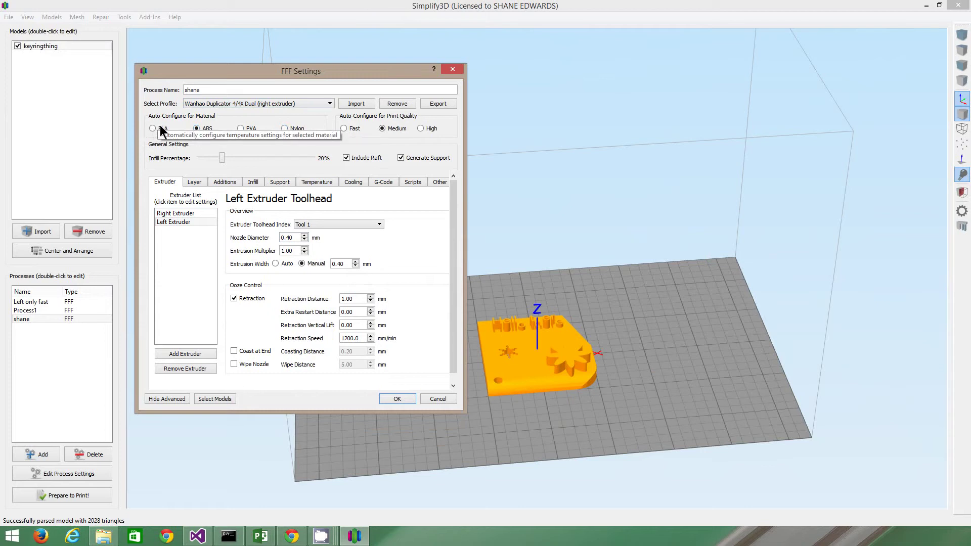
pyautogui.click(198, 183)
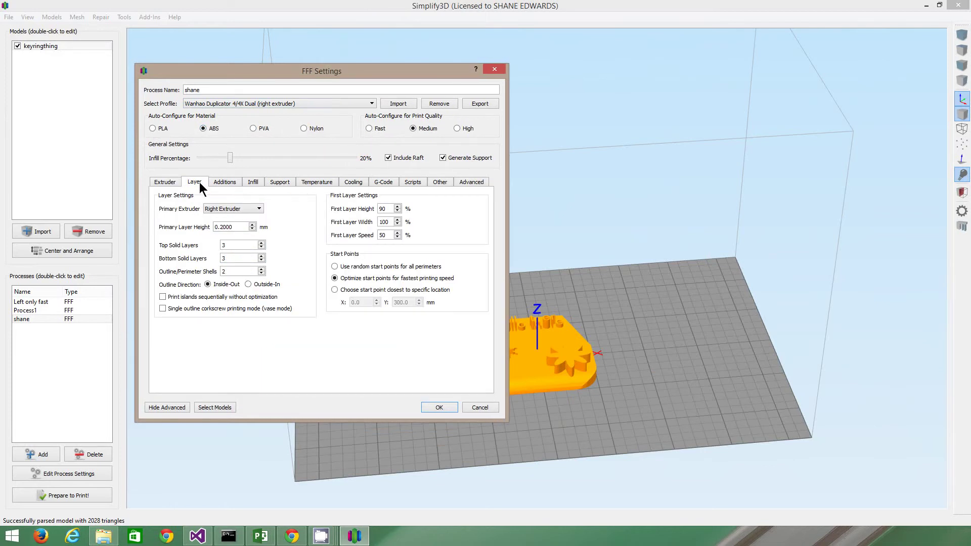
pyautogui.click(255, 183)
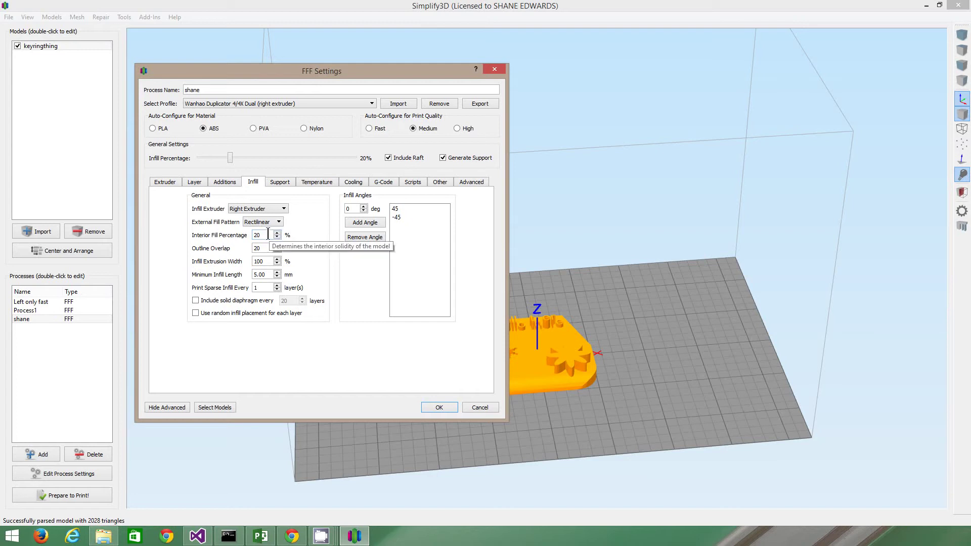
pyautogui.click(280, 182)
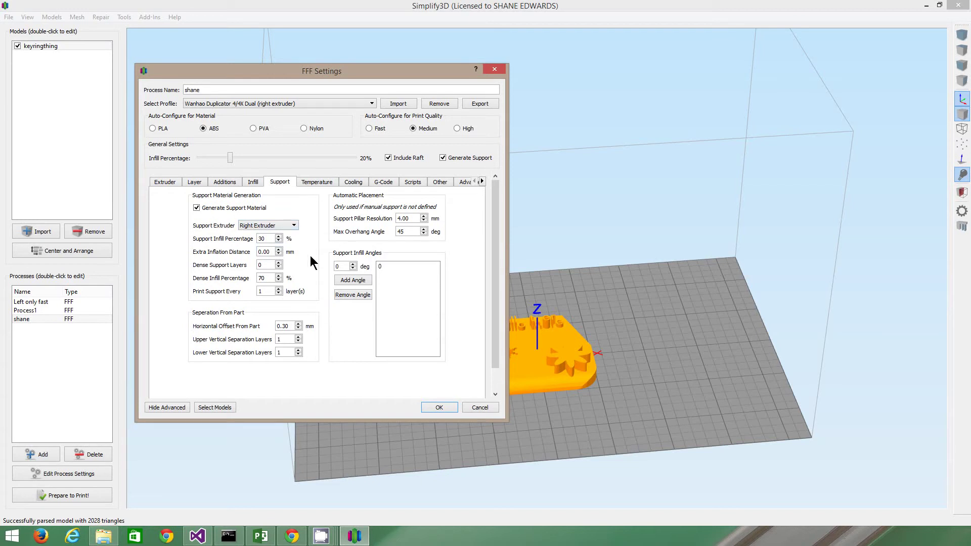
# Step: Review the temperature setpoints of the heated build platform and both extruders, and accept the process settings
pyautogui.click(317, 183)
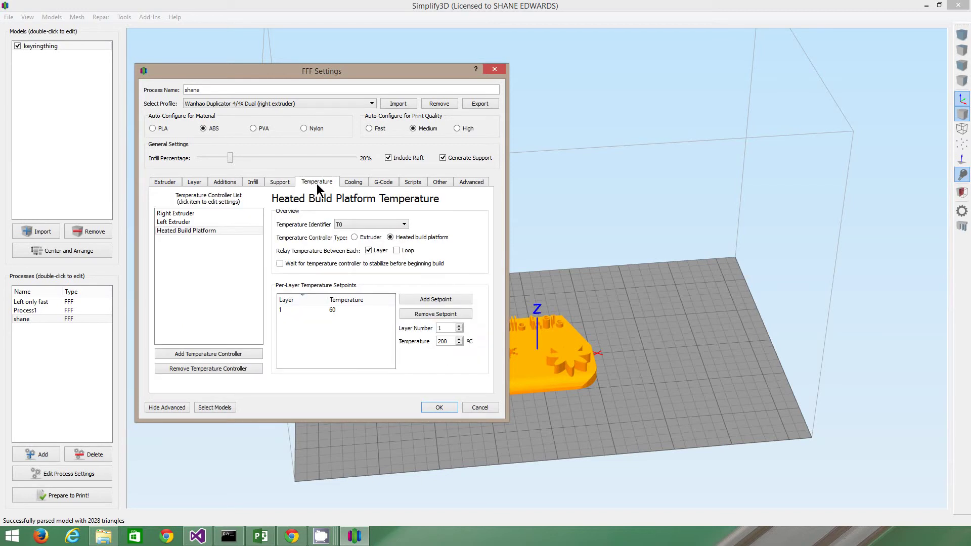
pyautogui.click(338, 310)
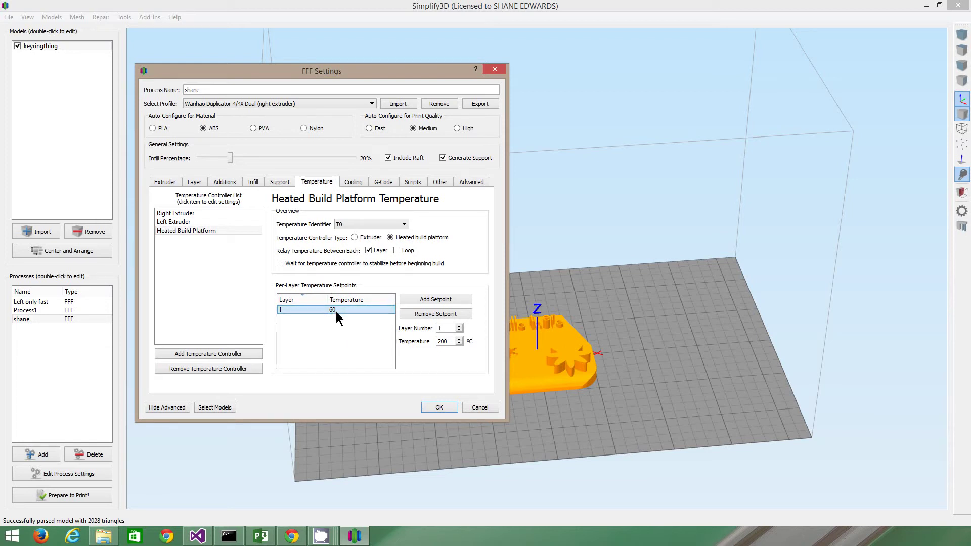
pyautogui.doubleClick(339, 311)
pyautogui.click(352, 340)
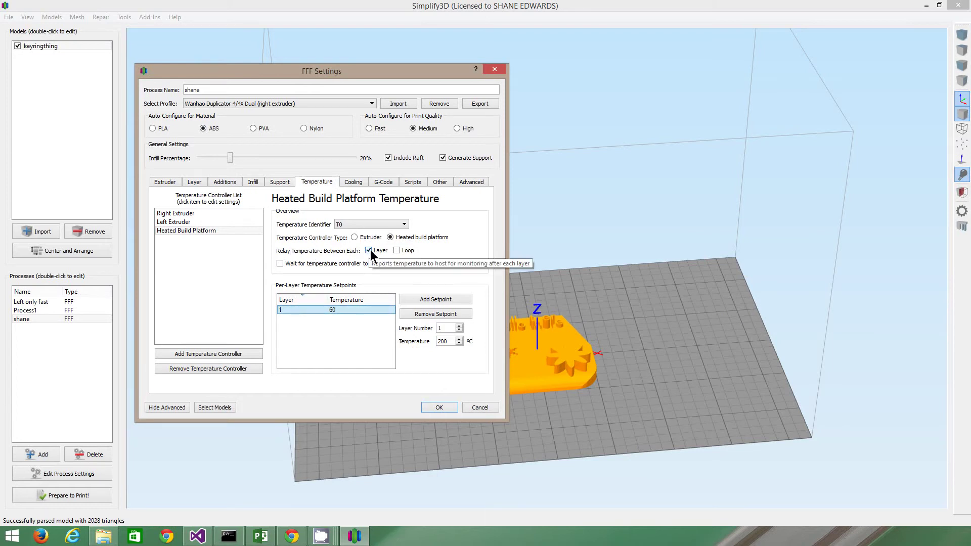
pyautogui.click(178, 230)
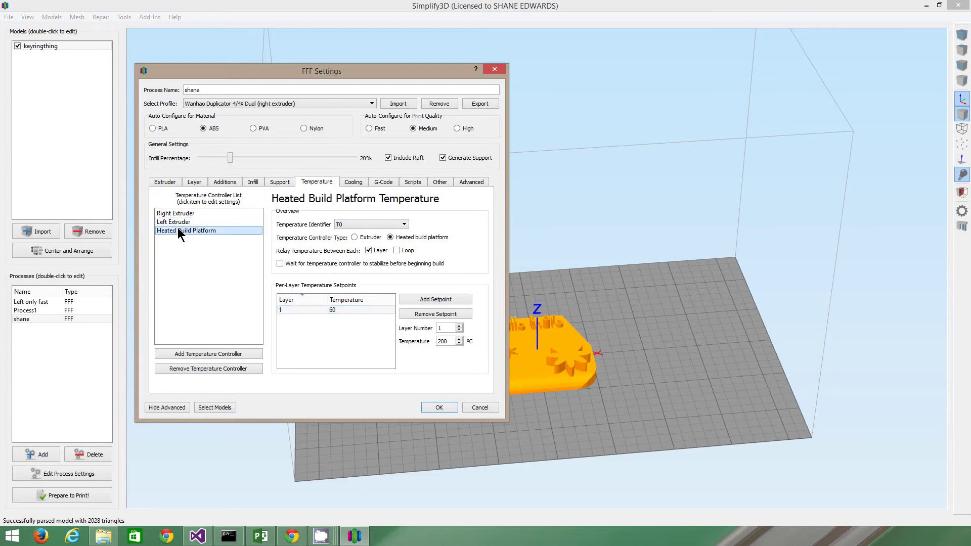
pyautogui.click(192, 214)
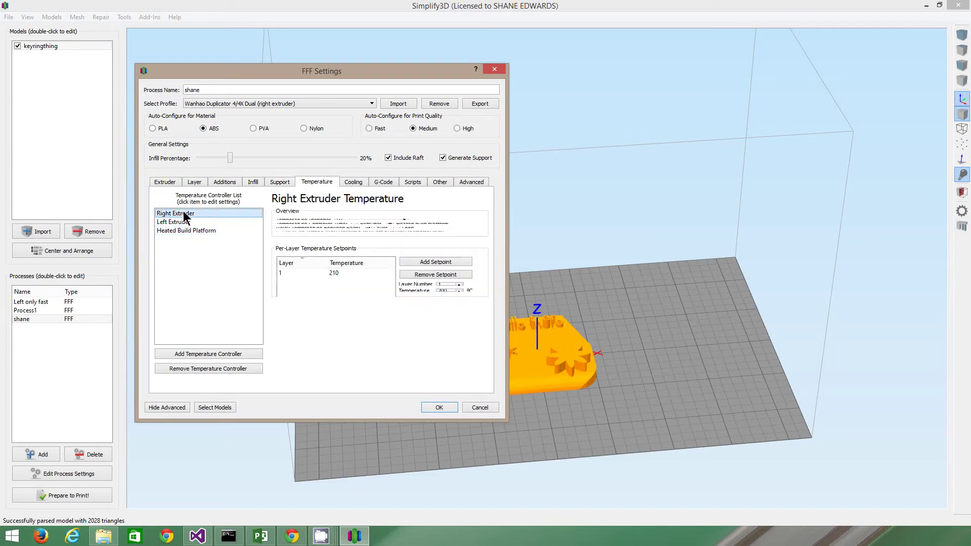
pyautogui.click(335, 310)
pyautogui.click(189, 223)
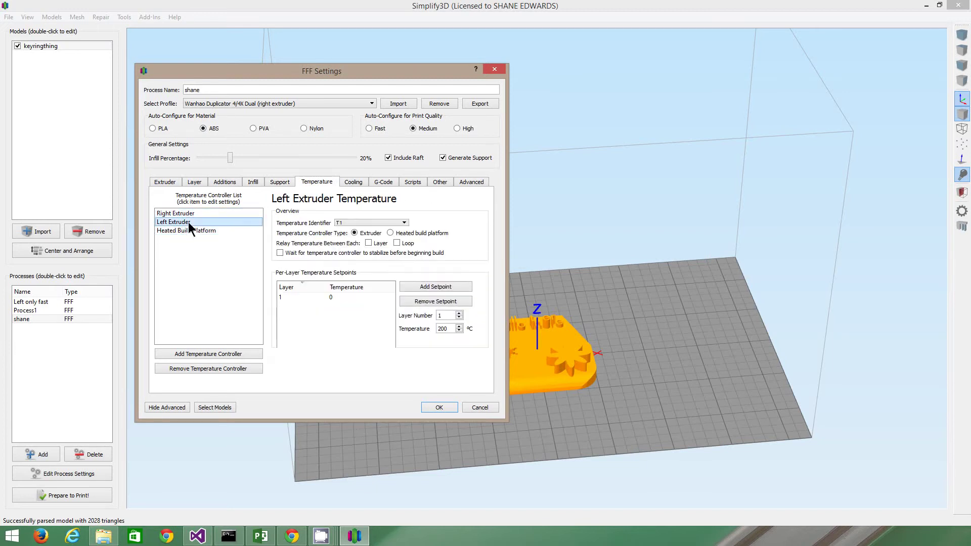
pyautogui.click(181, 213)
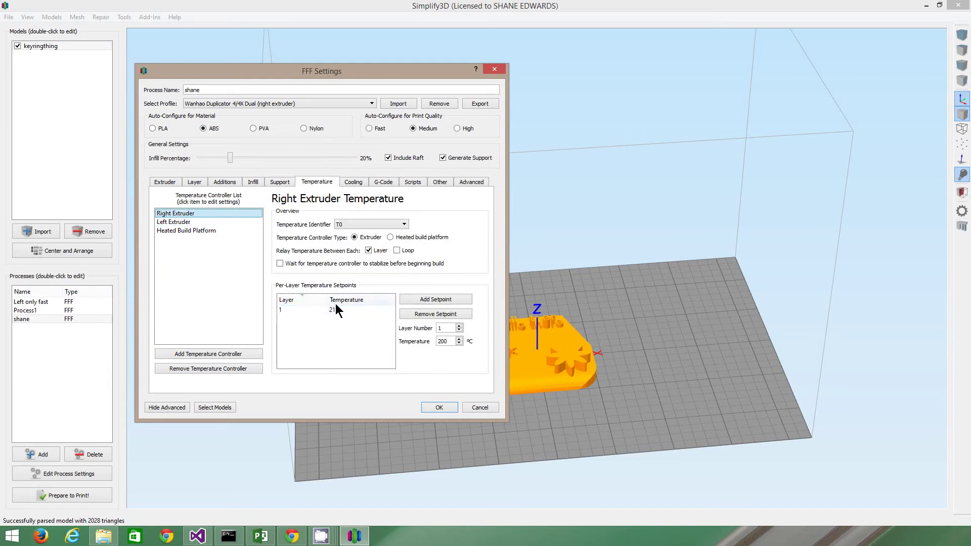
pyautogui.click(342, 311)
pyautogui.click(188, 231)
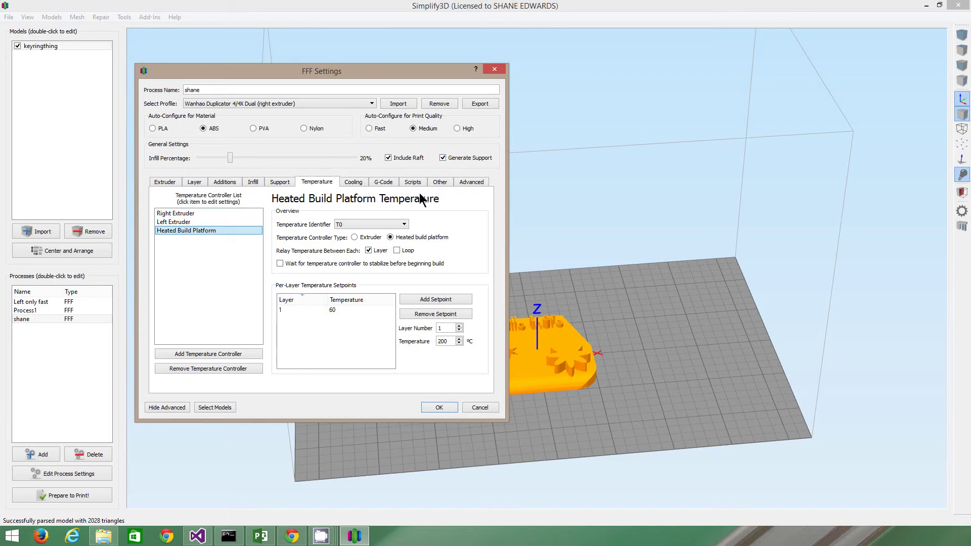
pyautogui.click(435, 408)
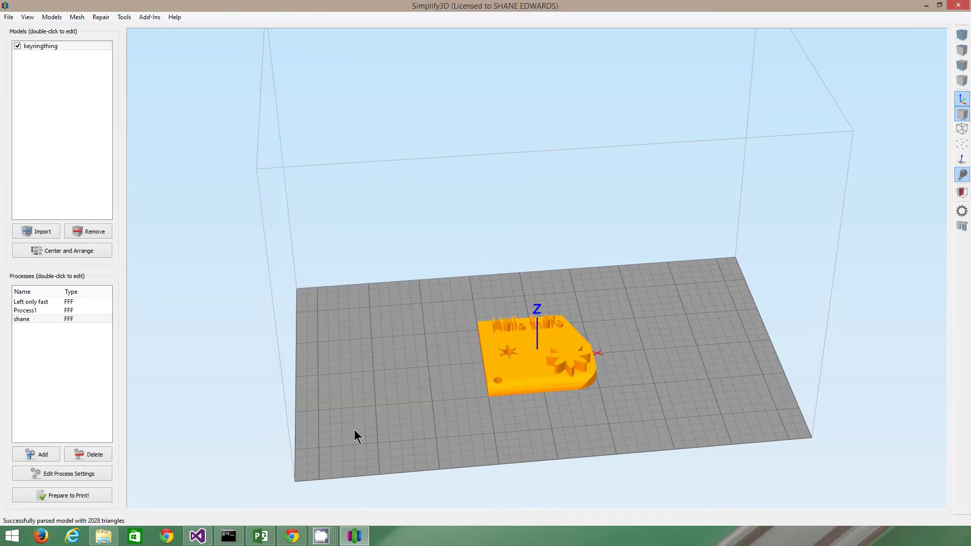
# Step: Prepare the key ring with the preselected process in continuous layer-by-layer mode and try to begin printing over USB
pyautogui.click(92, 498)
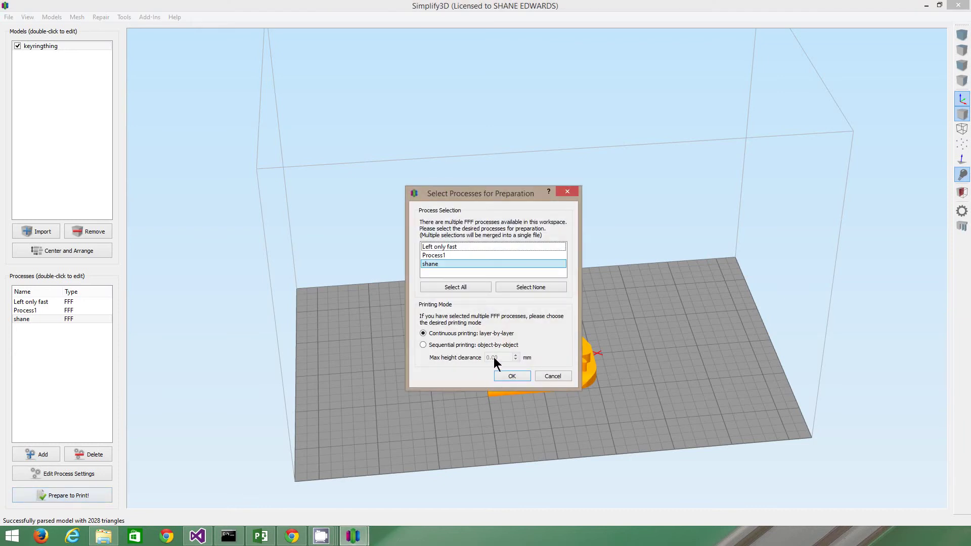
pyautogui.click(521, 379)
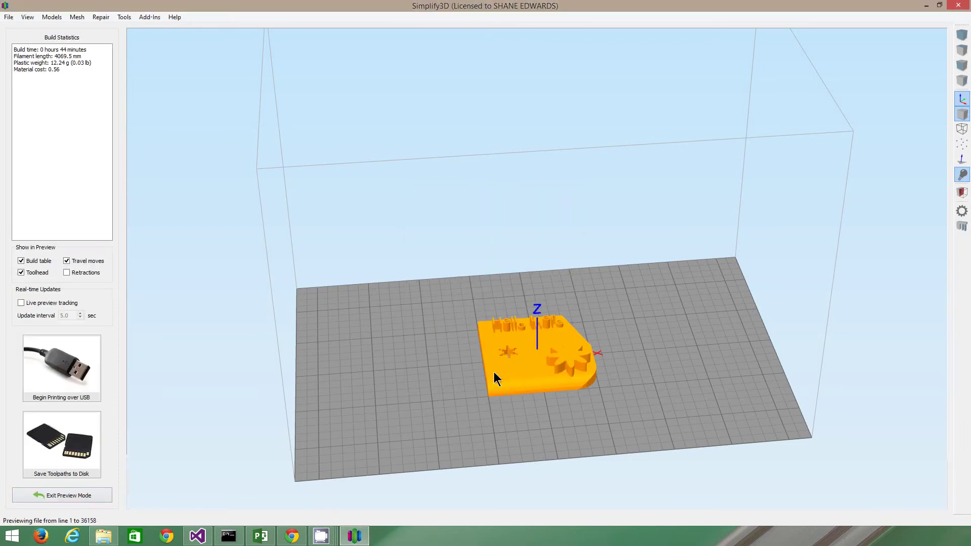
pyautogui.click(61, 369)
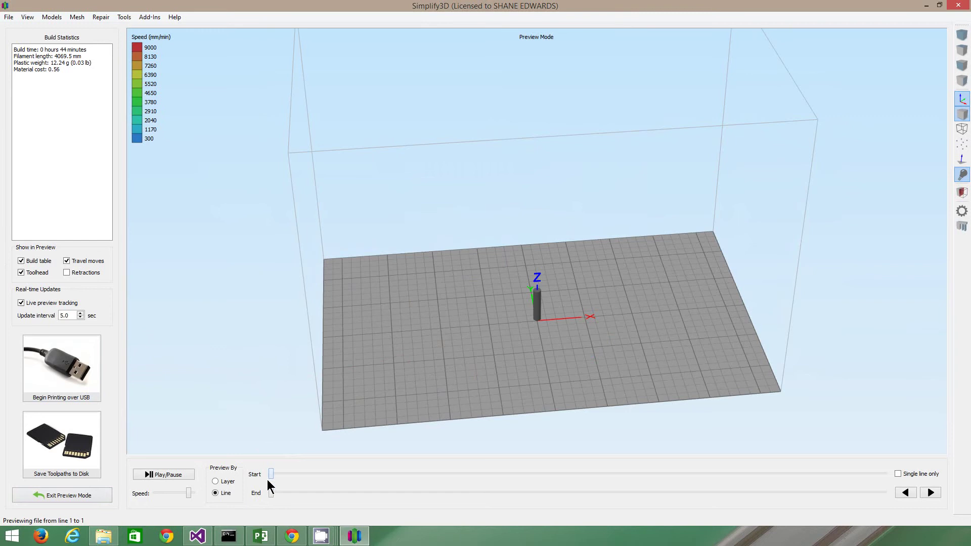
# Step: Step through the key ring's toolpath preview by line, ending with the full range from first to last line shown
pyautogui.moveTo(271, 474); pyautogui.dragTo(644, 475)
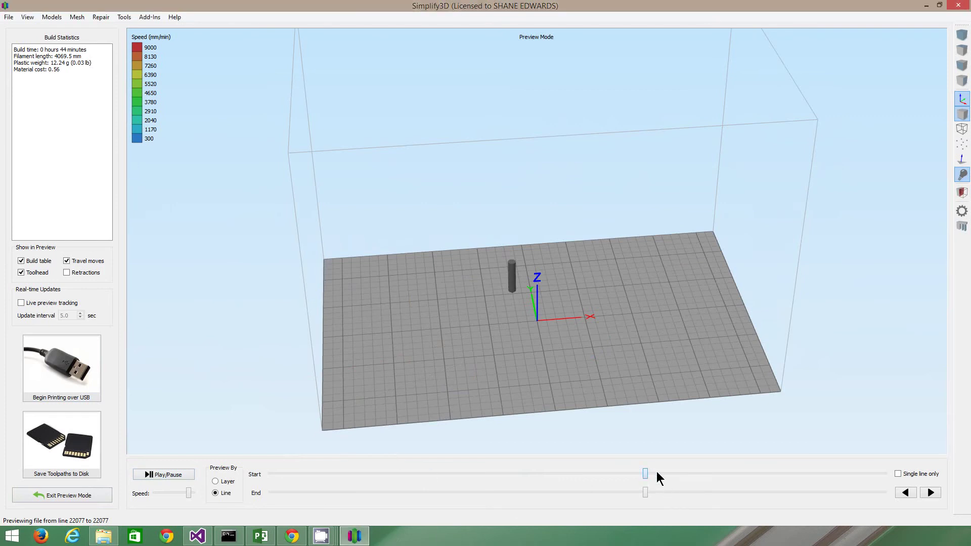
pyautogui.moveTo(646, 474); pyautogui.dragTo(398, 474)
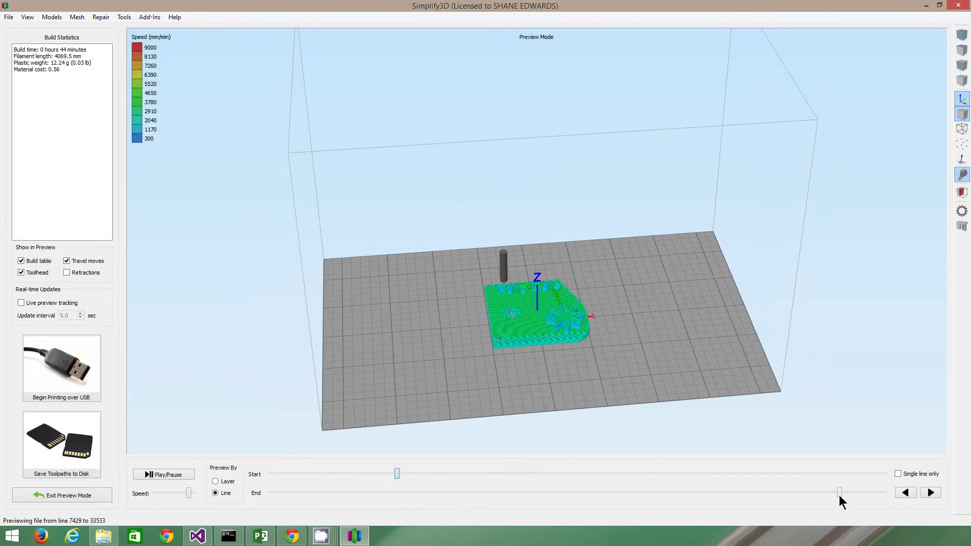
pyautogui.moveTo(840, 493); pyautogui.dragTo(880, 501)
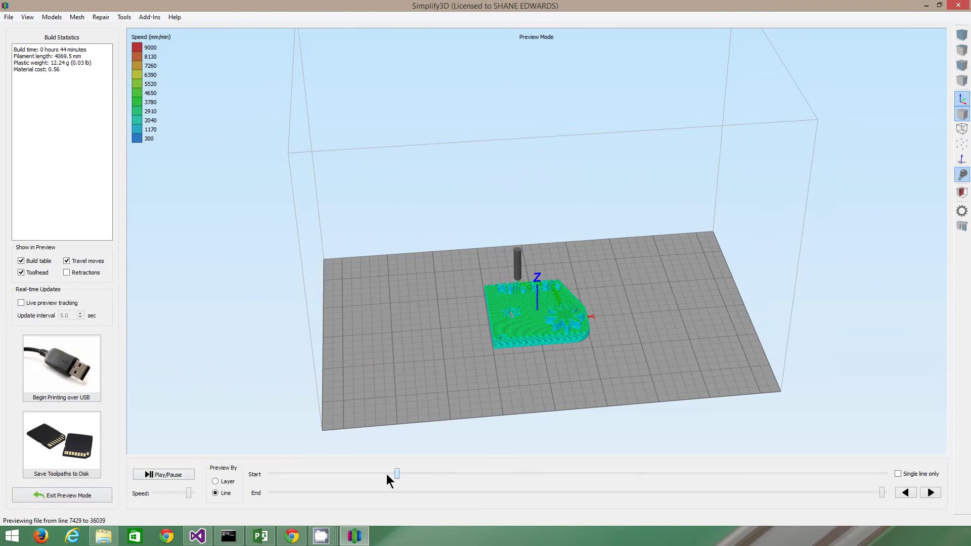
pyautogui.moveTo(305, 474); pyautogui.dragTo(657, 474)
pyautogui.moveTo(575, 474); pyautogui.dragTo(226, 474)
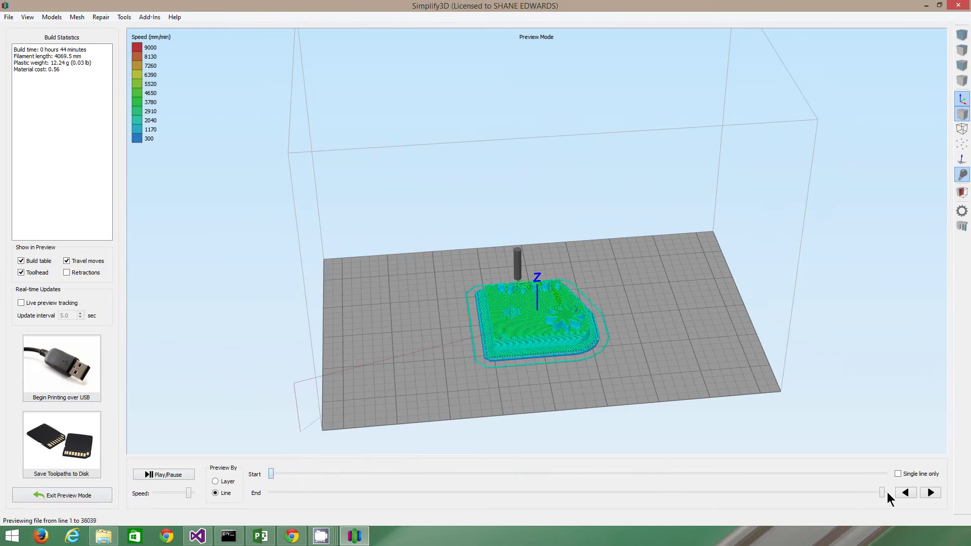
pyautogui.moveTo(873, 498); pyautogui.dragTo(905, 467)
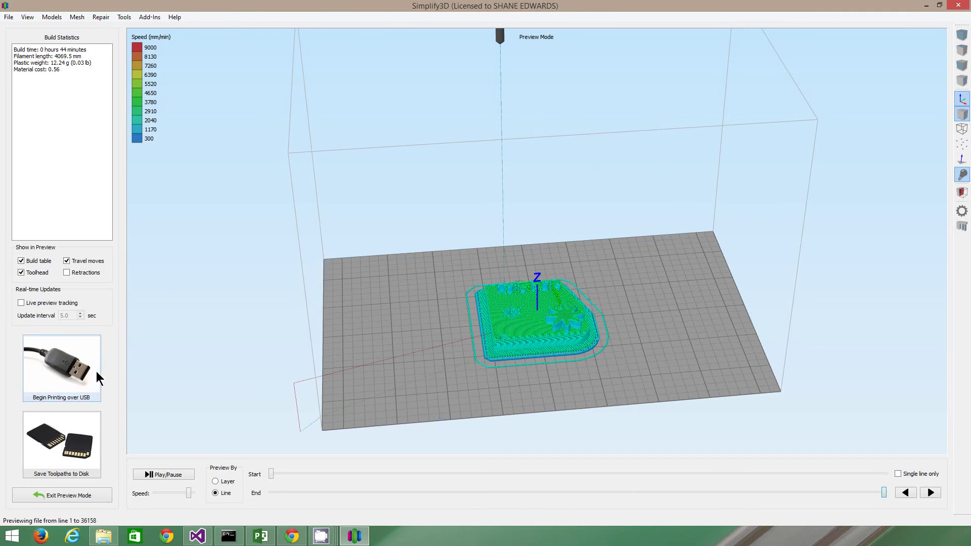
# Step: Open the Machine Control Panel, examine the available connection ports and printer controls, and close it
pyautogui.click(125, 18)
pyautogui.click(142, 40)
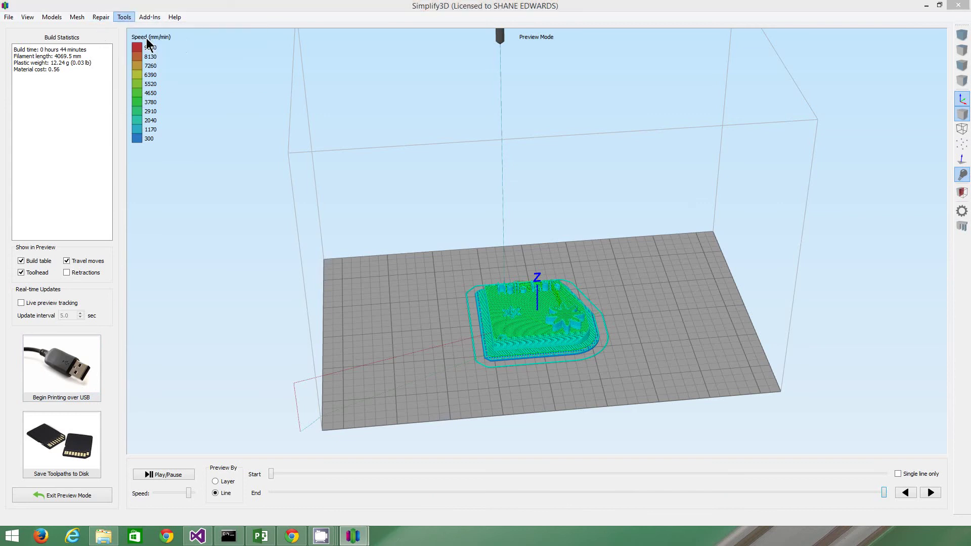
pyautogui.moveTo(416, 135); pyautogui.dragTo(573, 88)
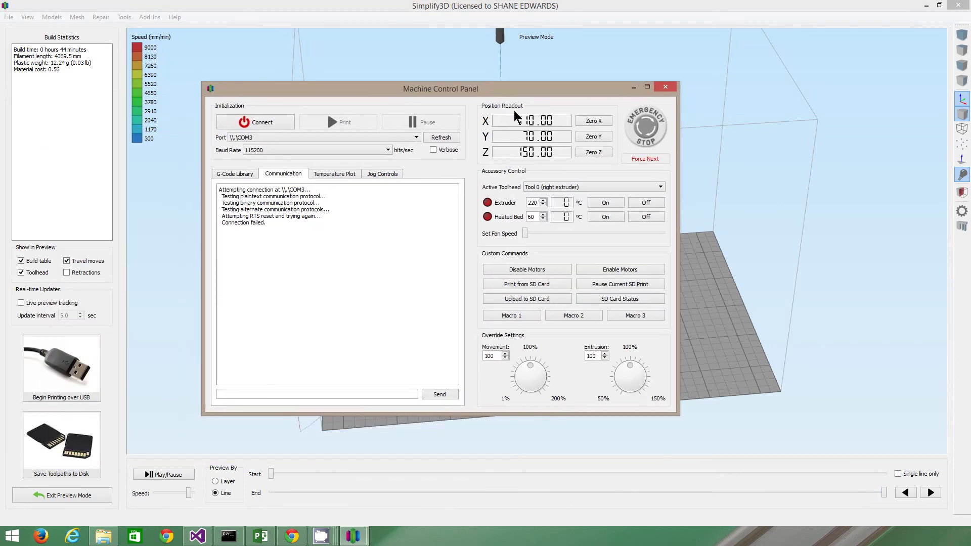
pyautogui.click(385, 139)
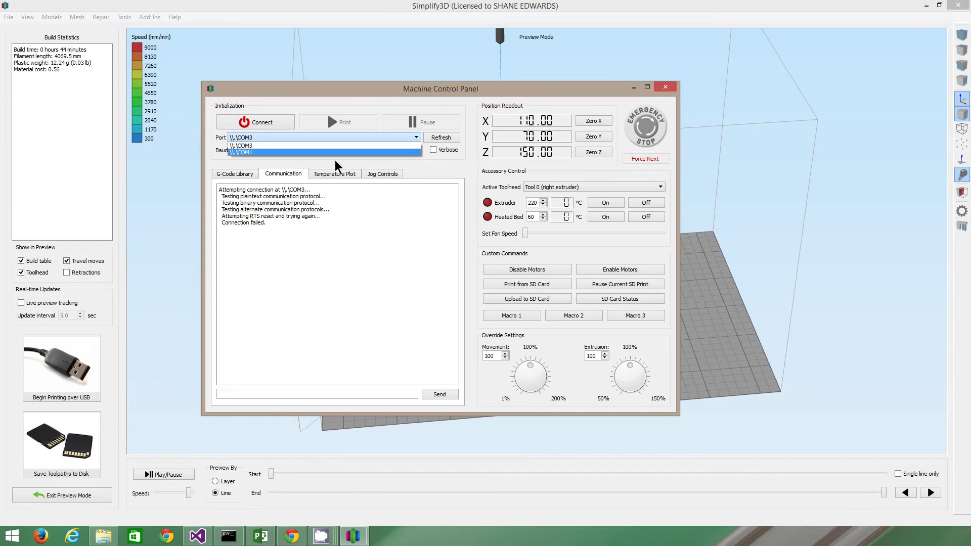
pyautogui.click(450, 175)
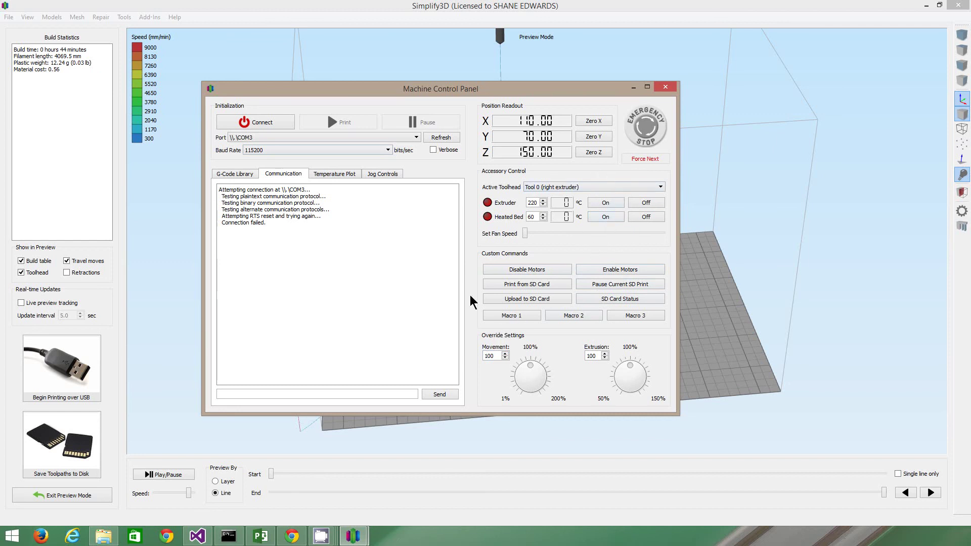
pyautogui.click(675, 87)
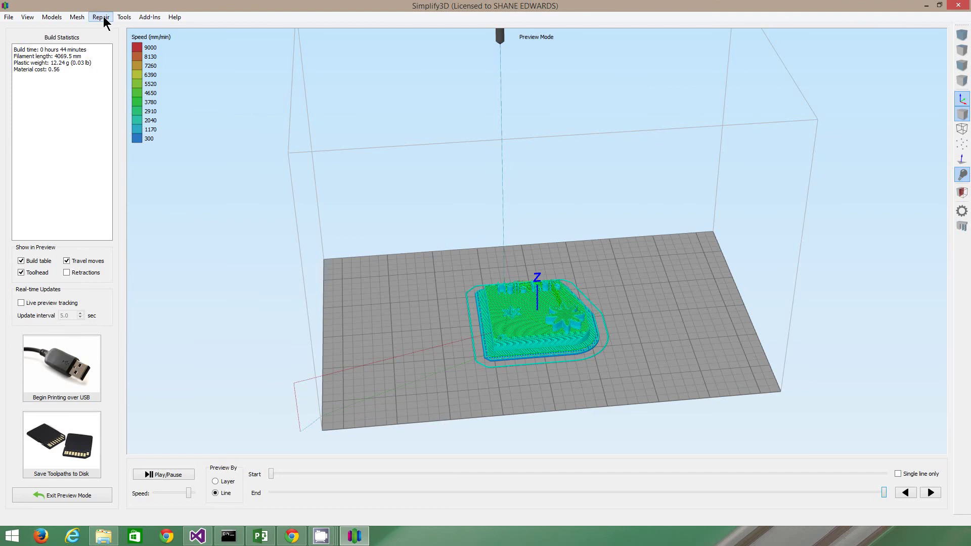
# Step: Calculate the volume of the key ring model and dismiss the result
pyautogui.click(124, 18)
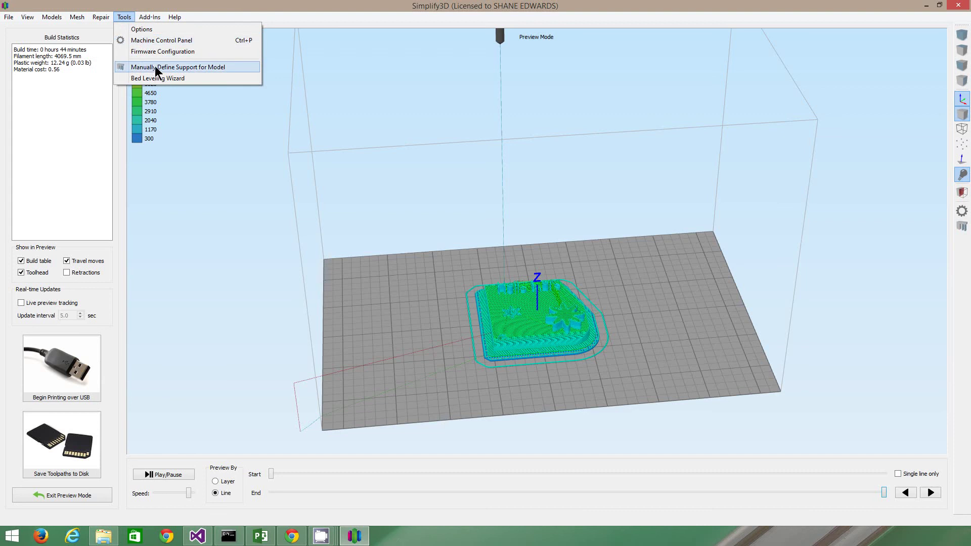
pyautogui.moveTo(66, 15)
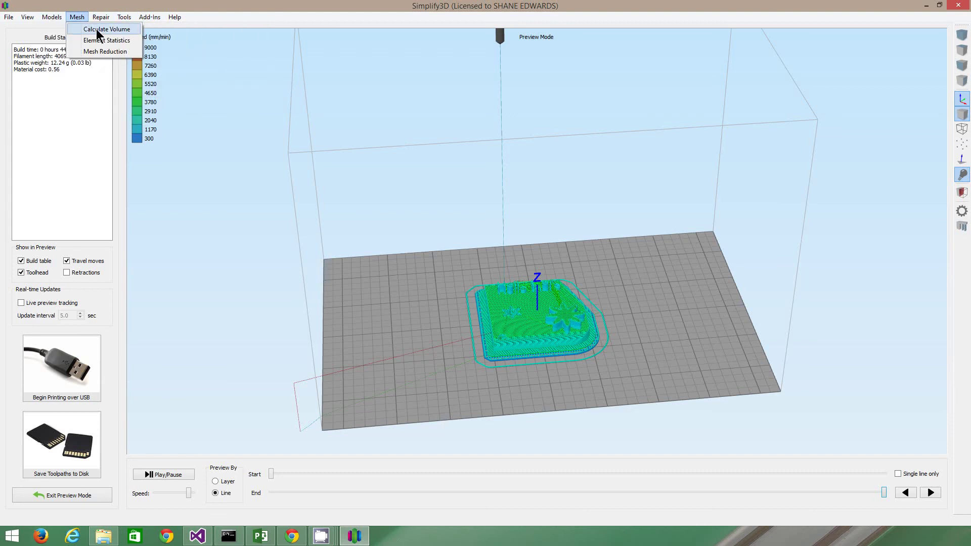
pyautogui.click(97, 29)
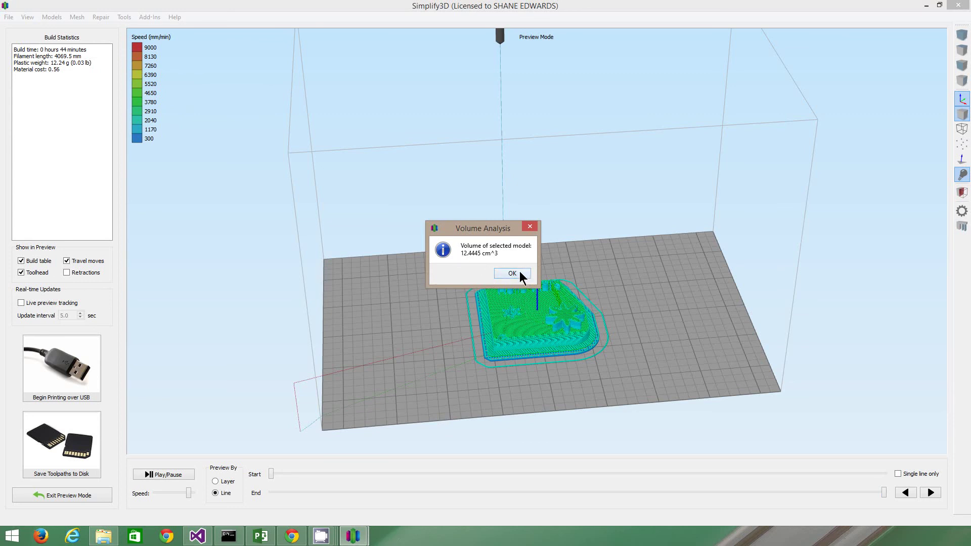
pyautogui.click(531, 228)
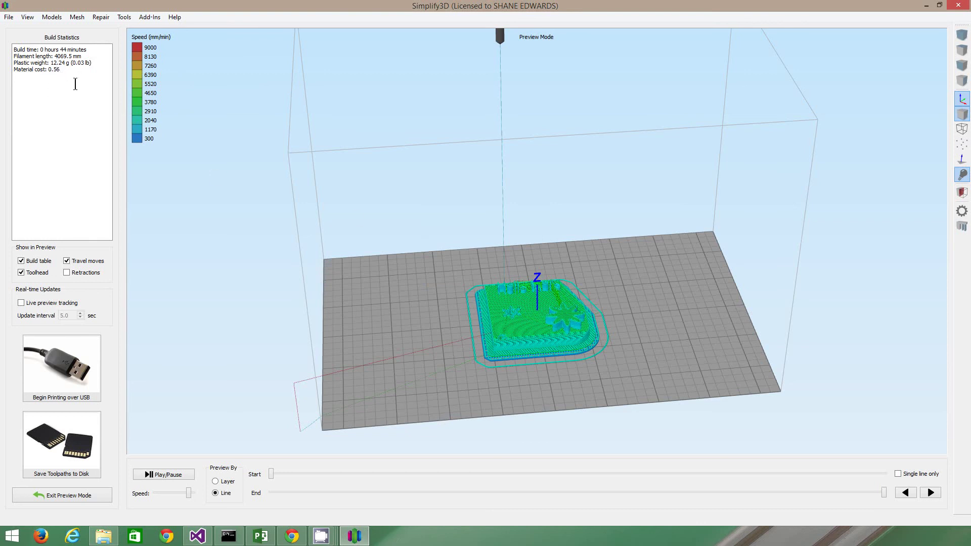
# Step: Highlight the material cost in the build statistics and look over the available mesh commands
pyautogui.moveTo(69, 69); pyautogui.dragTo(37, 67)
pyautogui.click(126, 17)
pyautogui.moveTo(50, 19)
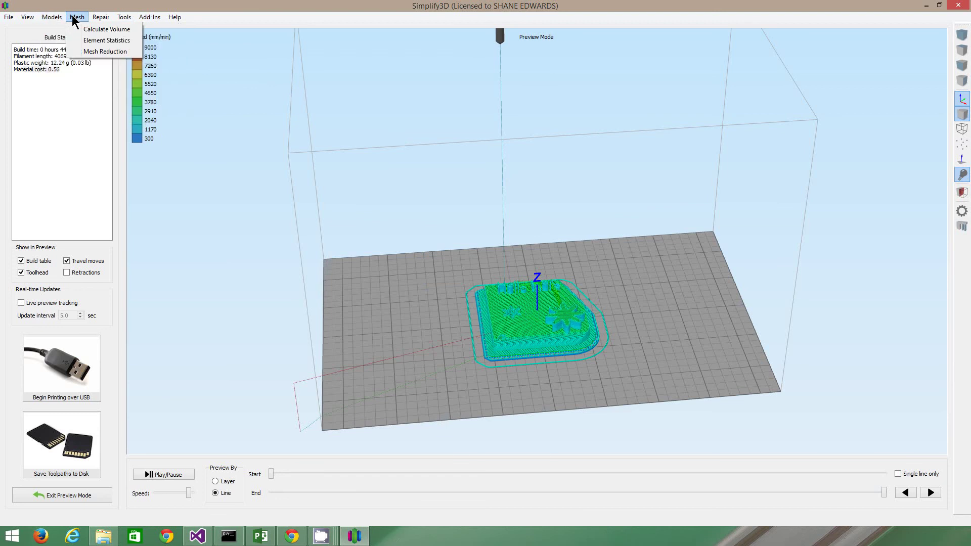
pyautogui.click(78, 110)
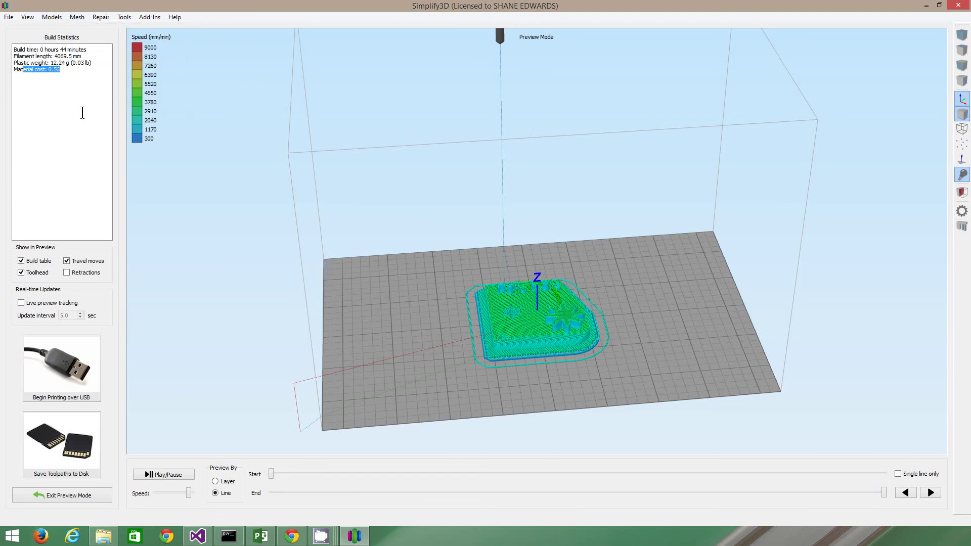